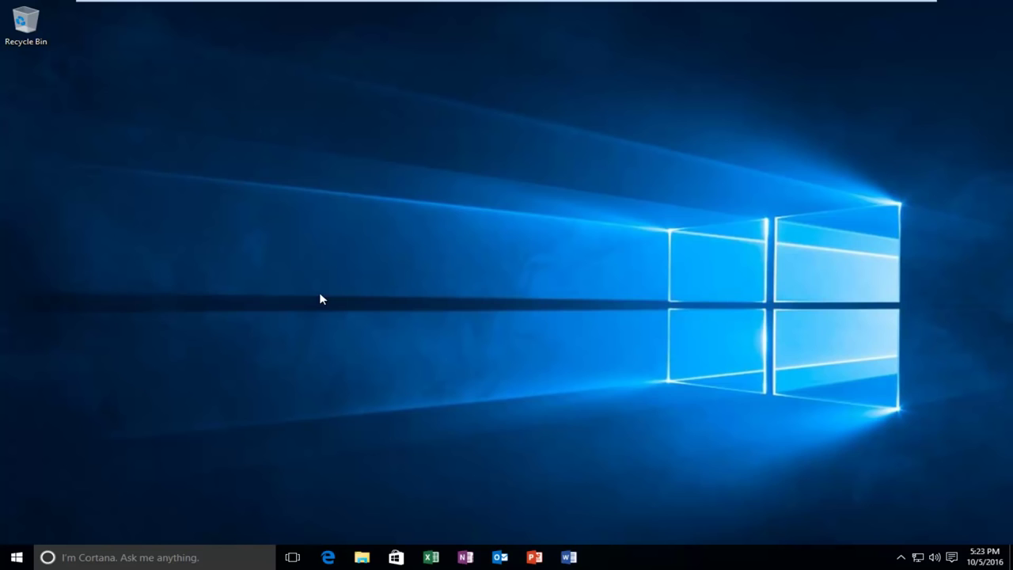
# Find Control Panel through Start search ('control pane') and open it.
pyautogui.click(16, 556)
pyautogui.write('co')
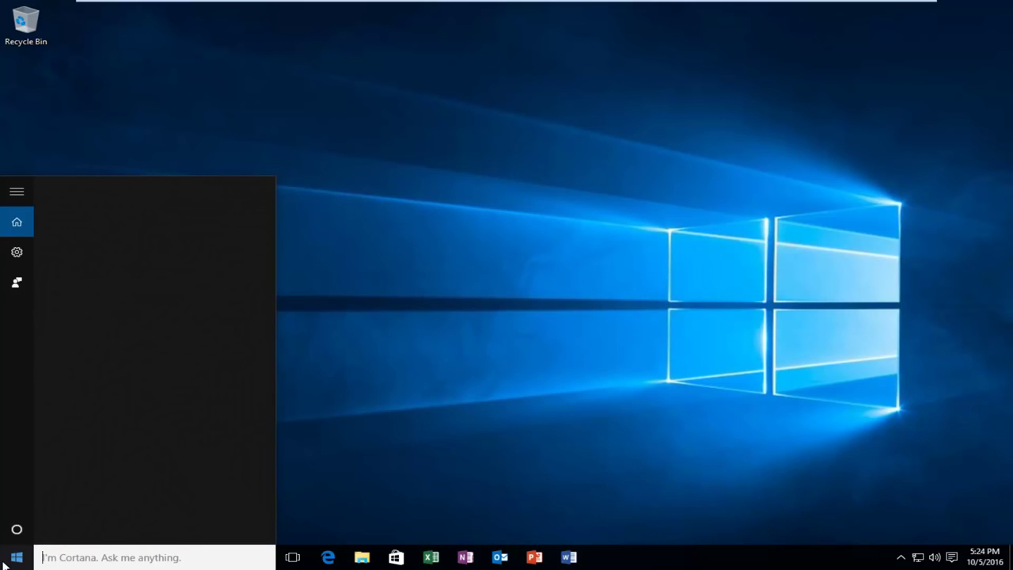
pyautogui.write('ntrol pane')
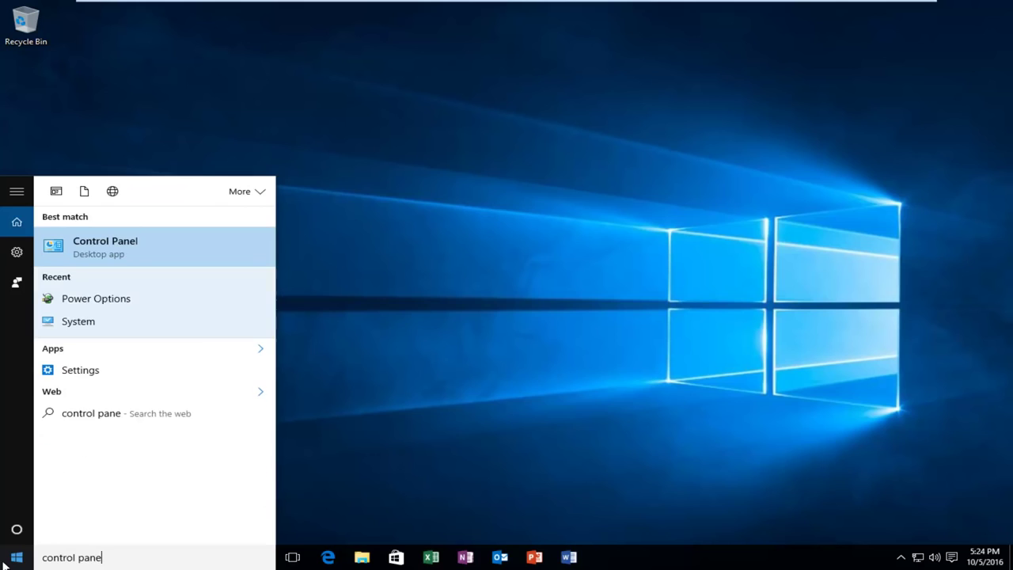
pyautogui.click(89, 253)
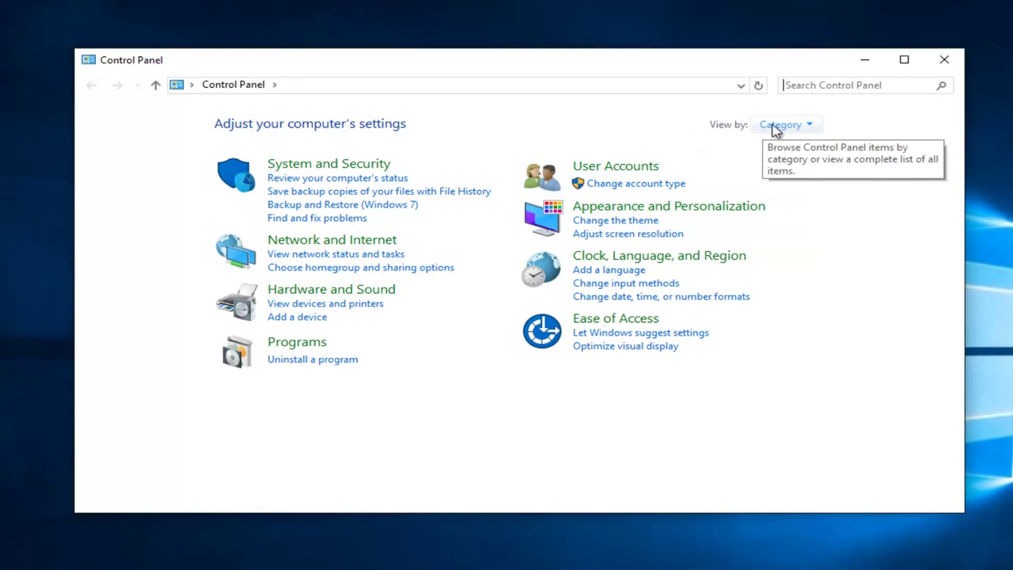
# Set Control Panel's View by to Small icons and launch Device Manager.
pyautogui.click(803, 127)
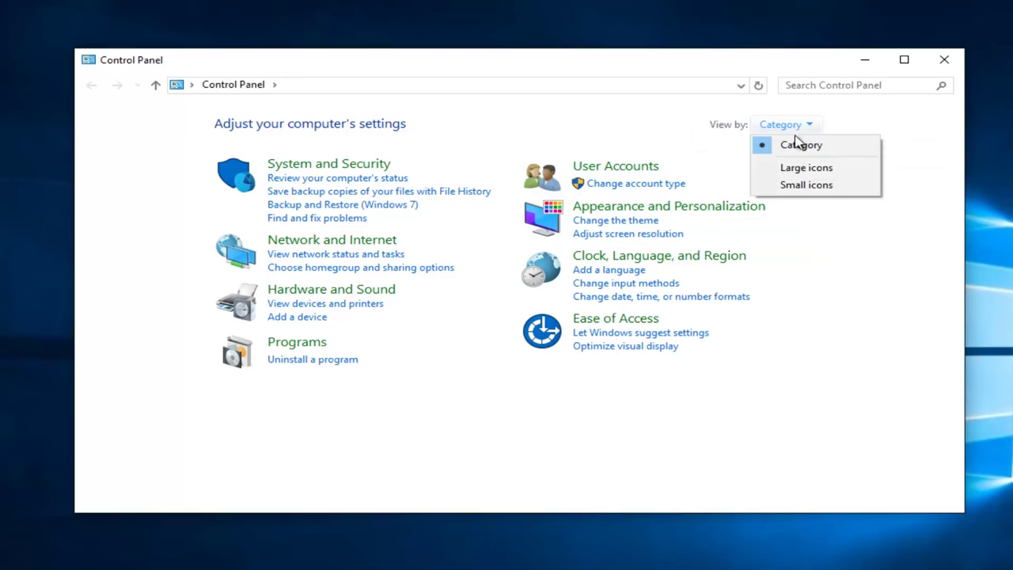
pyautogui.click(795, 185)
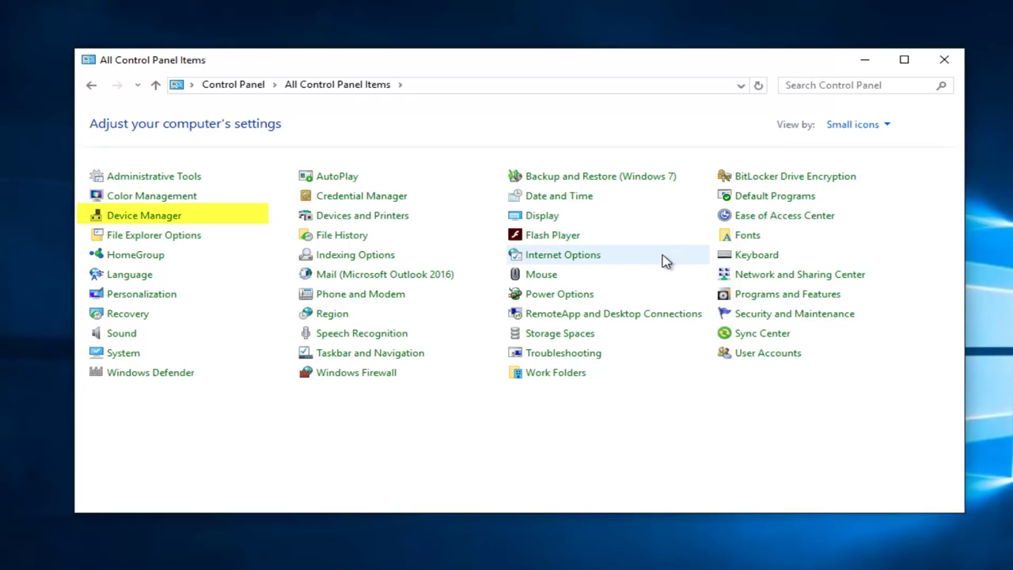
pyautogui.click(134, 217)
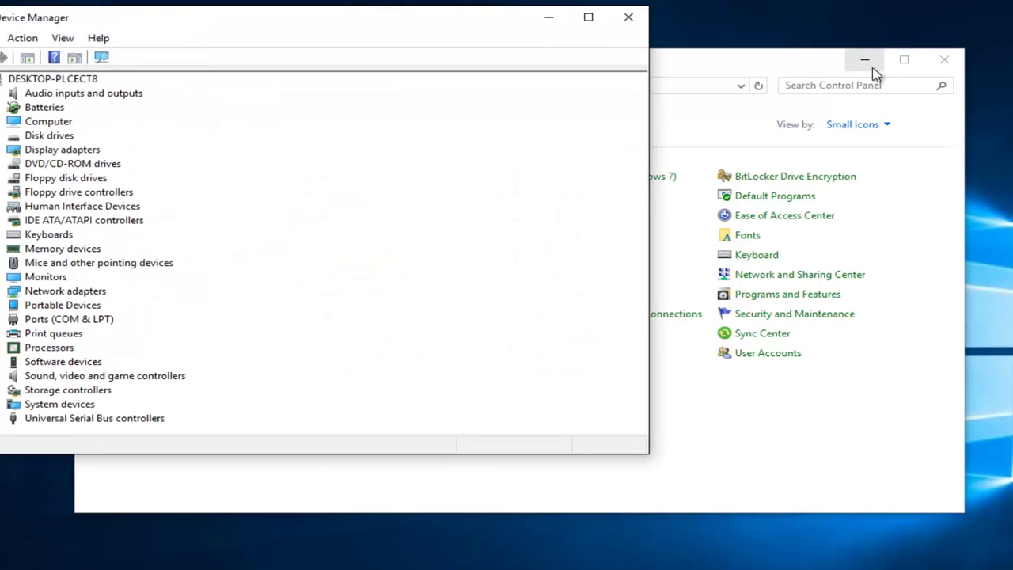
# Minimize Control Panel, recentre Device Manager, and expand Network adapters to the Intel PRO/1000 MT.
pyautogui.click(865, 62)
pyautogui.moveTo(453, 31); pyautogui.dragTo(636, 63)
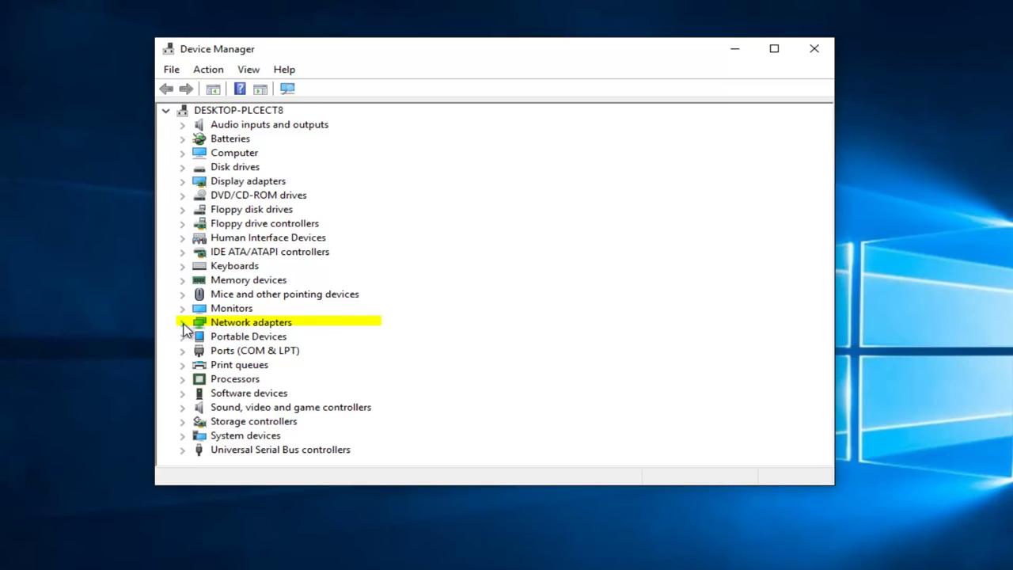
pyautogui.click(184, 326)
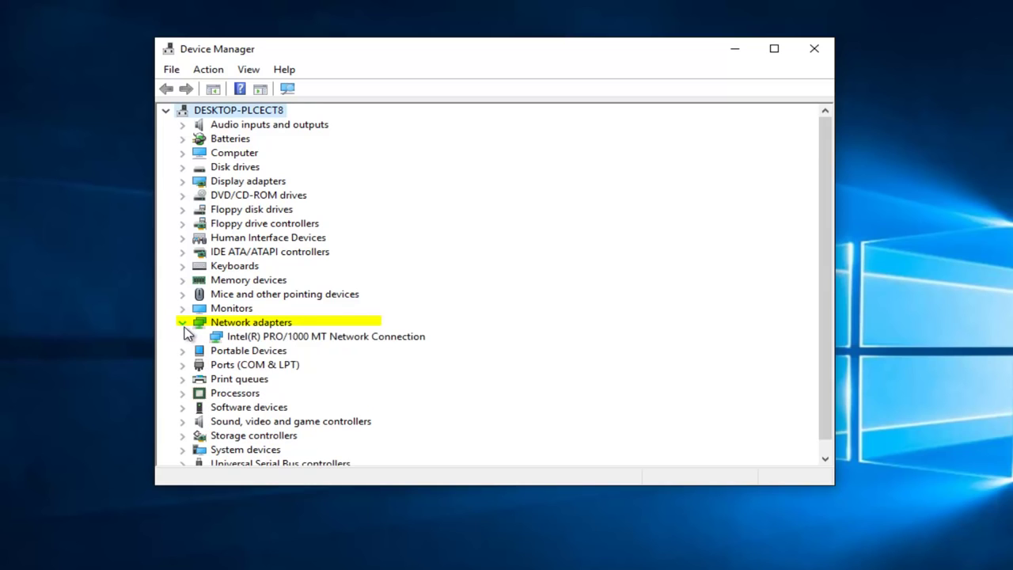
pyautogui.click(257, 338)
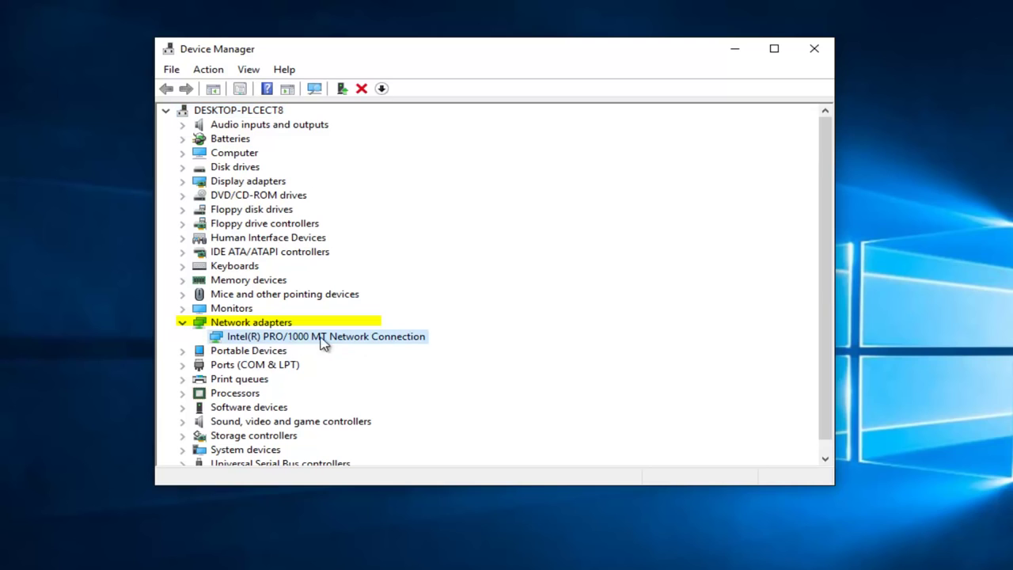
# Run Update Driver Software's automatic search for the Intel PRO/1000 MT adapter, then go back.
pyautogui.rightClick(267, 342)
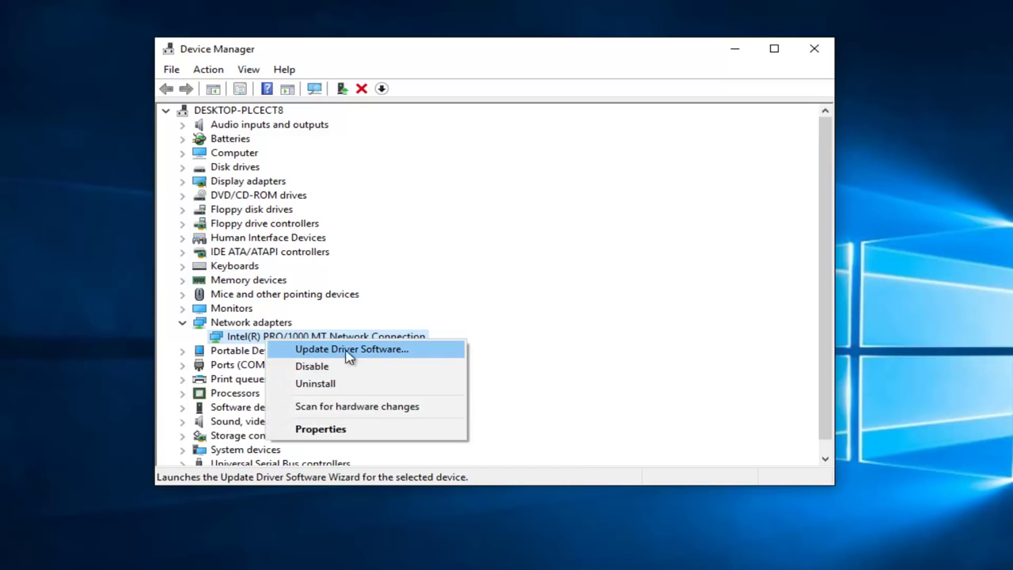
pyautogui.click(373, 349)
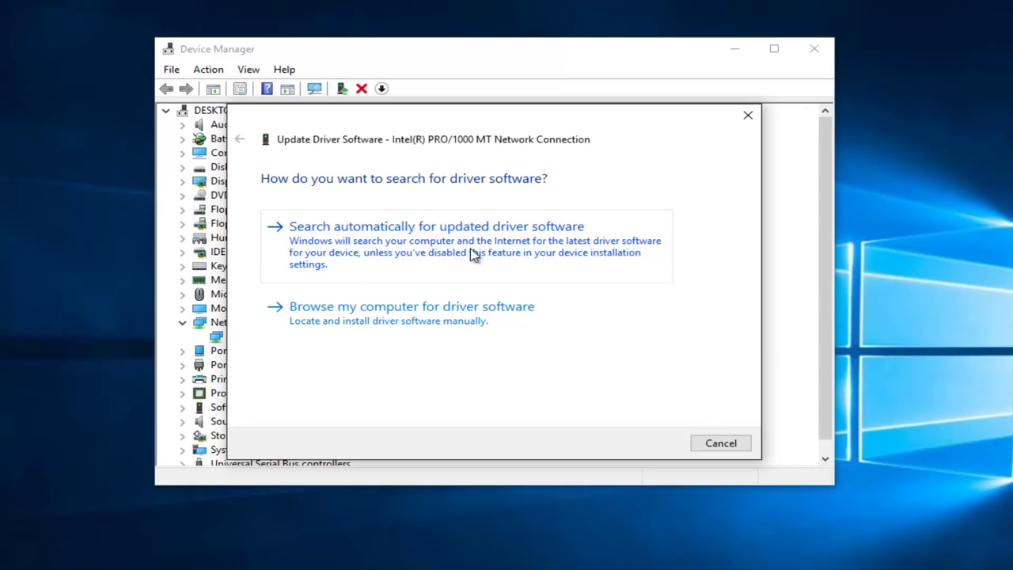
pyautogui.click(411, 243)
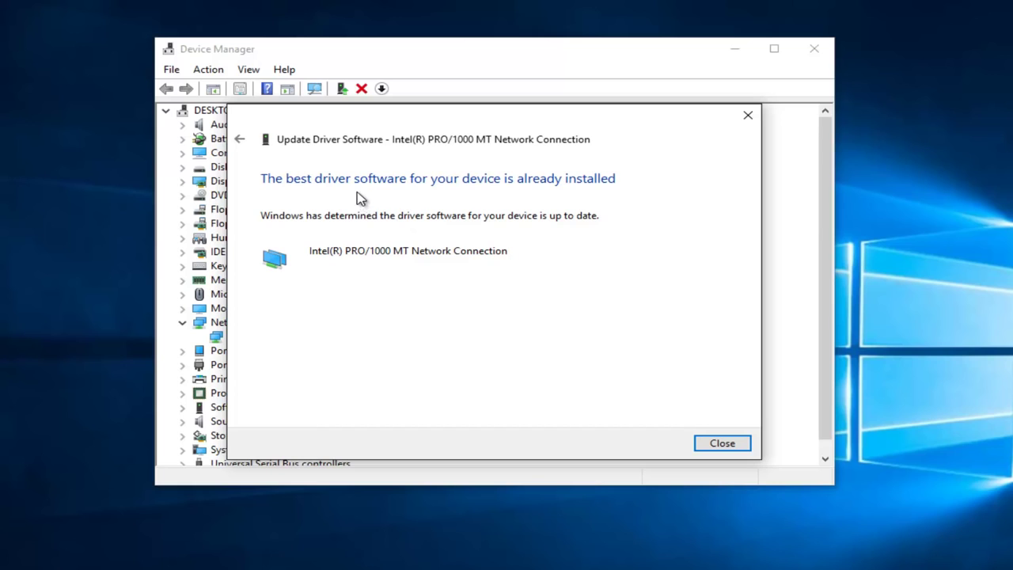
pyautogui.click(239, 140)
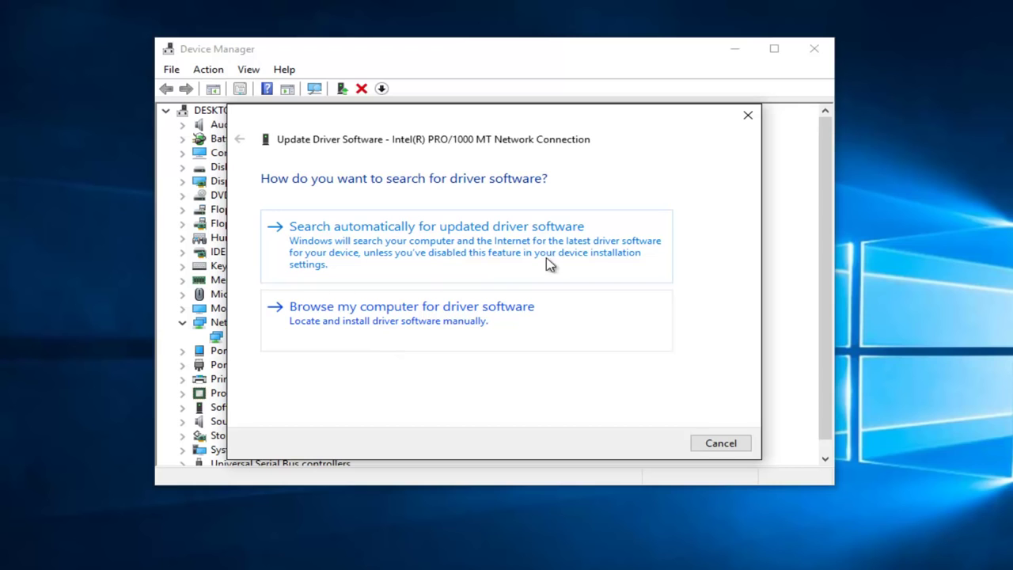
# Close the Update Driver Software wizard, leaving the Intel adapter listed in Device Manager.
pyautogui.click(748, 117)
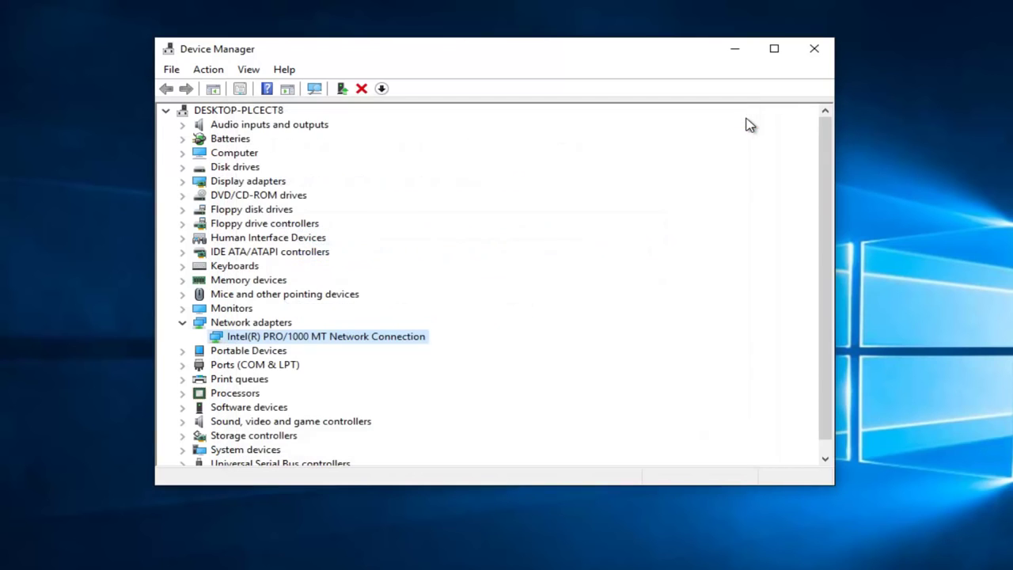